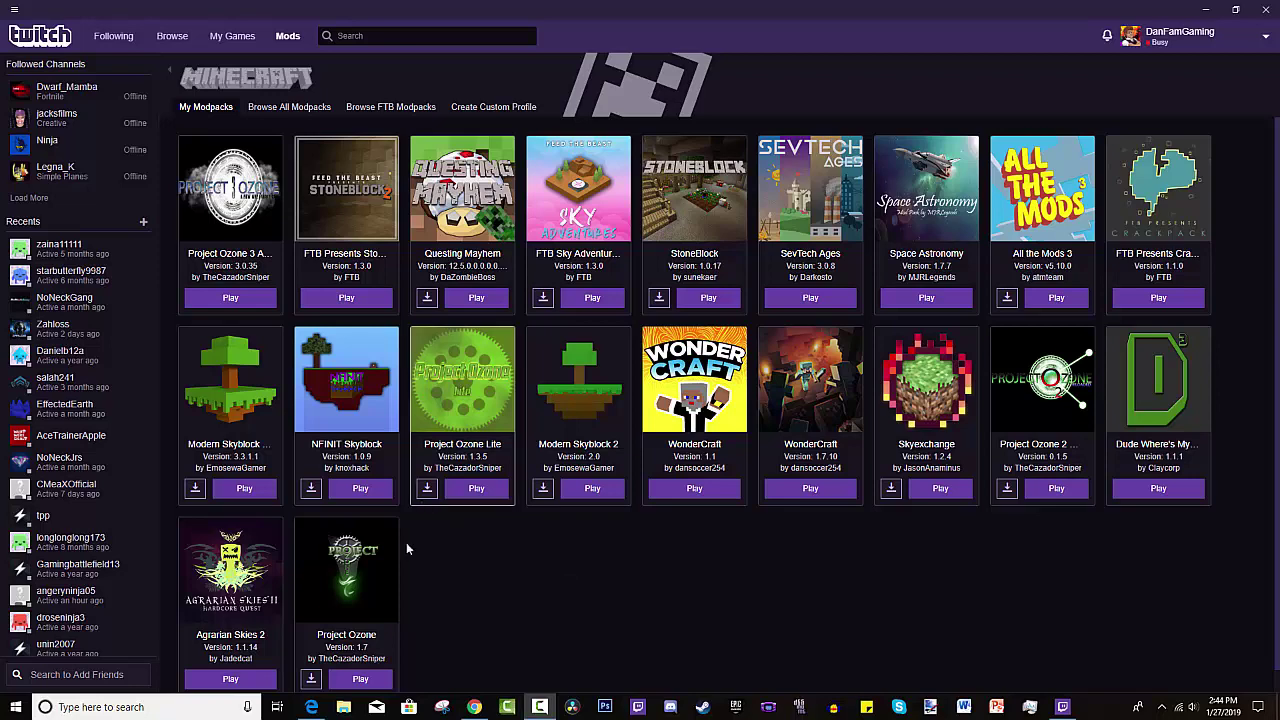
Scroll through the Twitch app web page in the browser
scroll(348, 566, "down", 1)
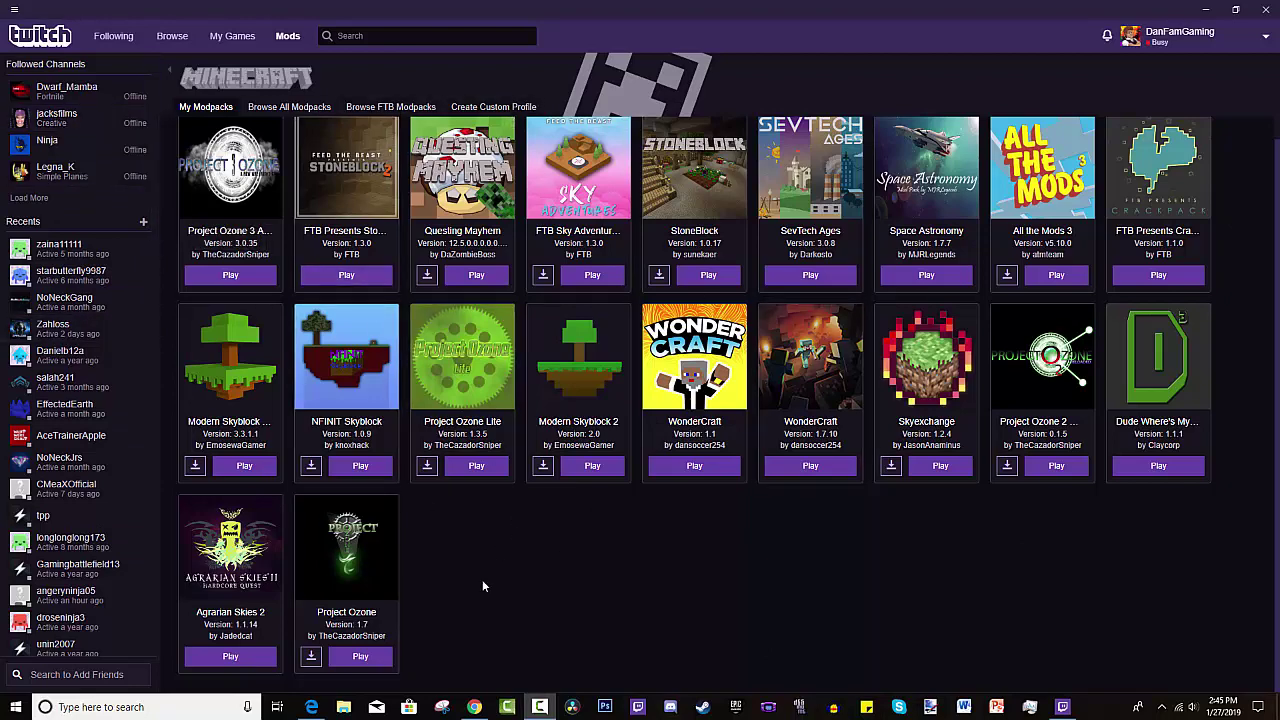
left_click(311, 707)
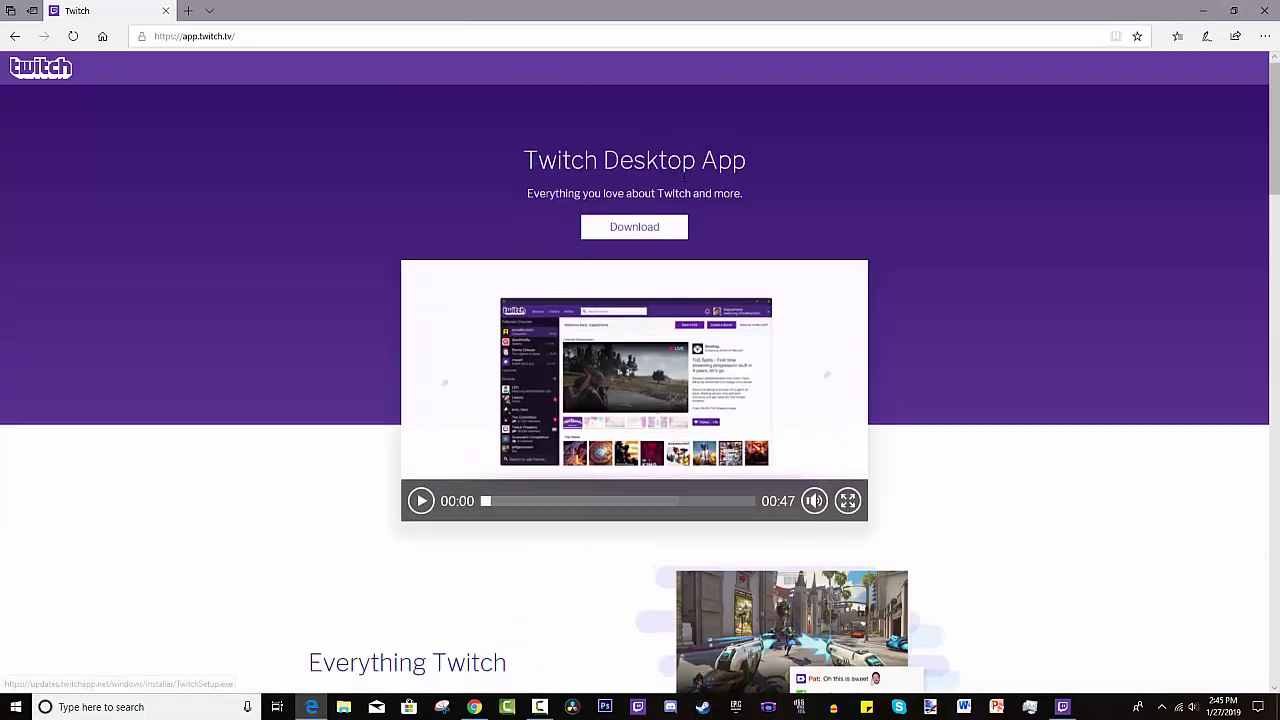
scroll(380, 433, "down", 15)
scroll(380, 433, "down", 10)
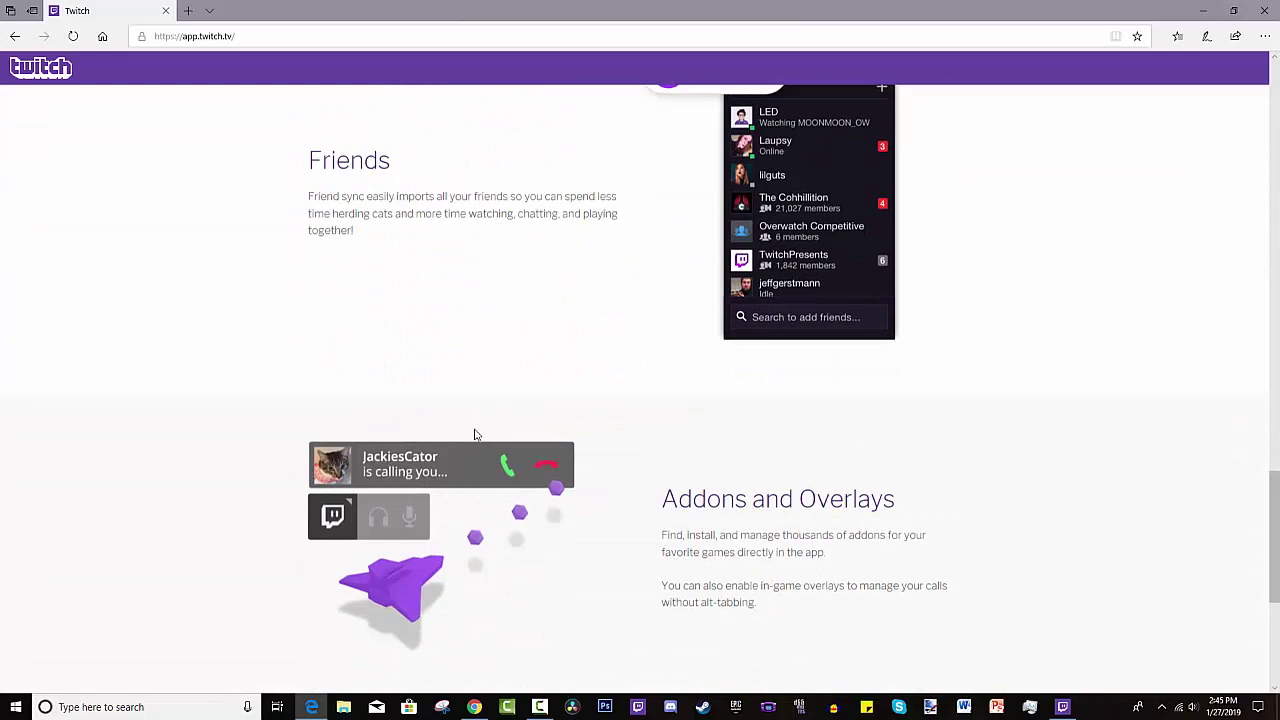
scroll(591, 417, "up", 6)
scroll(598, 421, "up", 10)
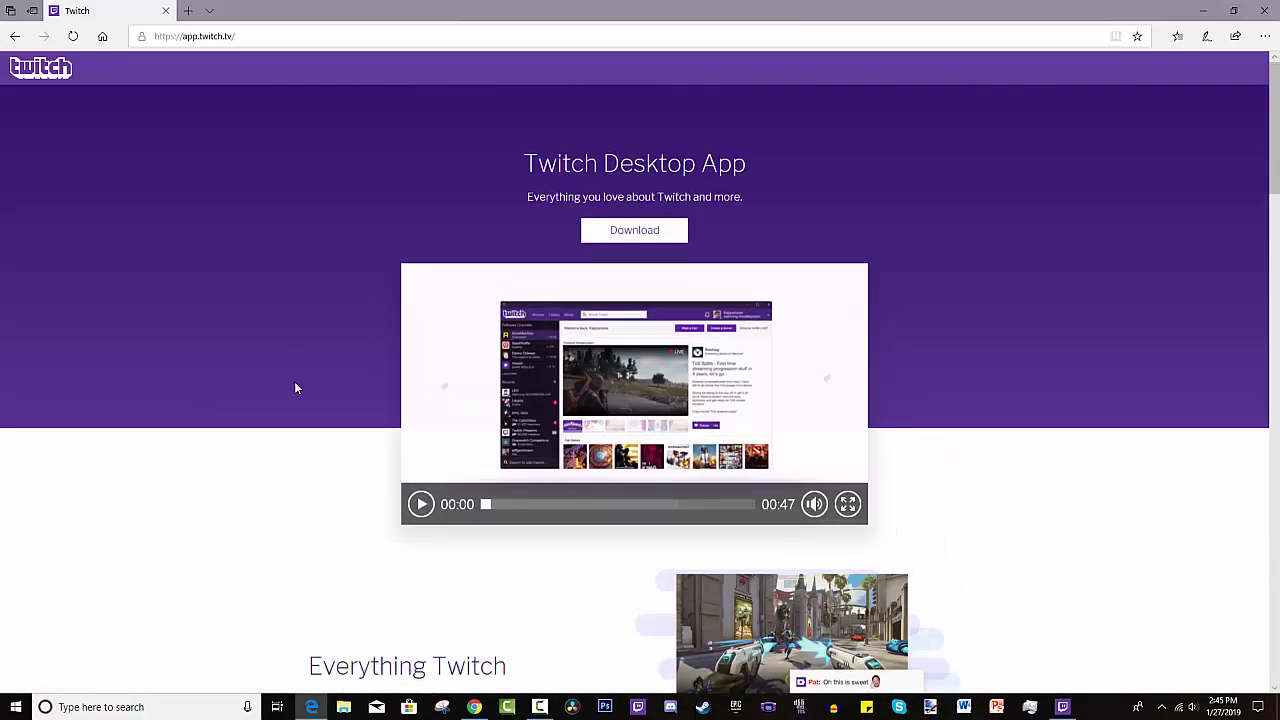
scroll(320, 413, "down", 8)
scroll(277, 423, "up", 8)
scroll(509, 617, "down", 1)
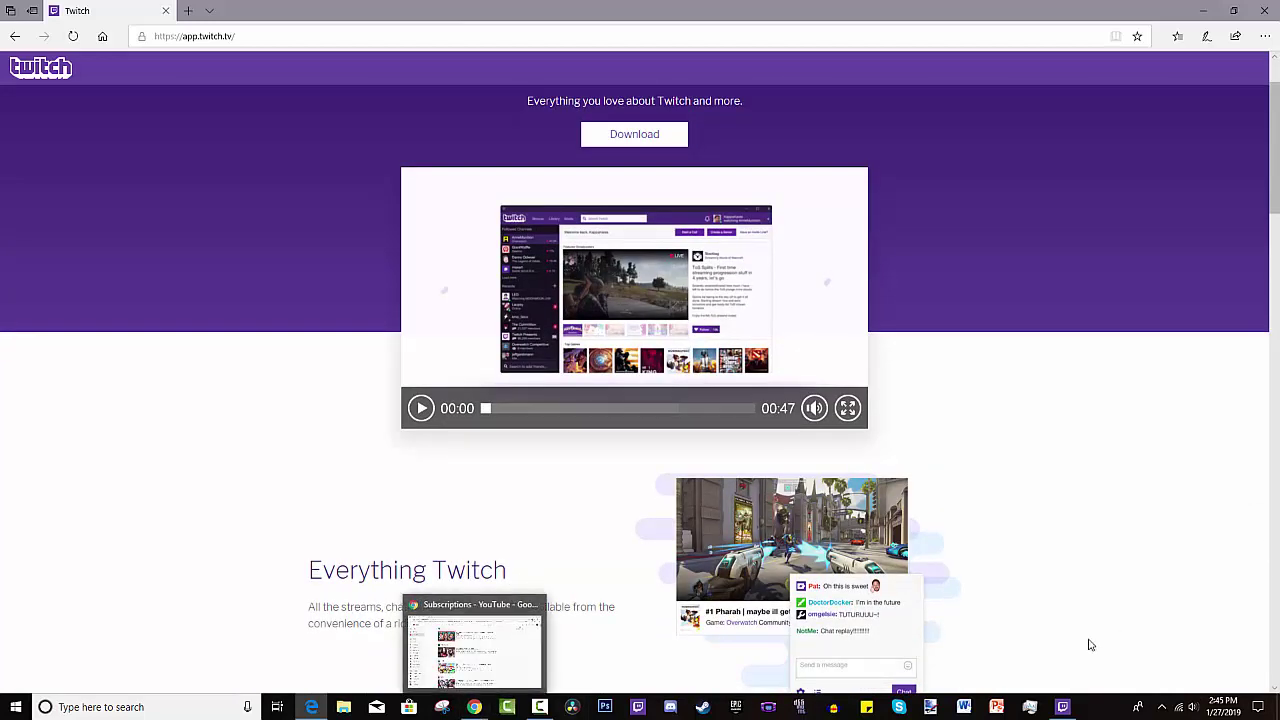
Back in the Twitch app, cycle through Following, Browse and My Games, then open Mods
left_click(1062, 706)
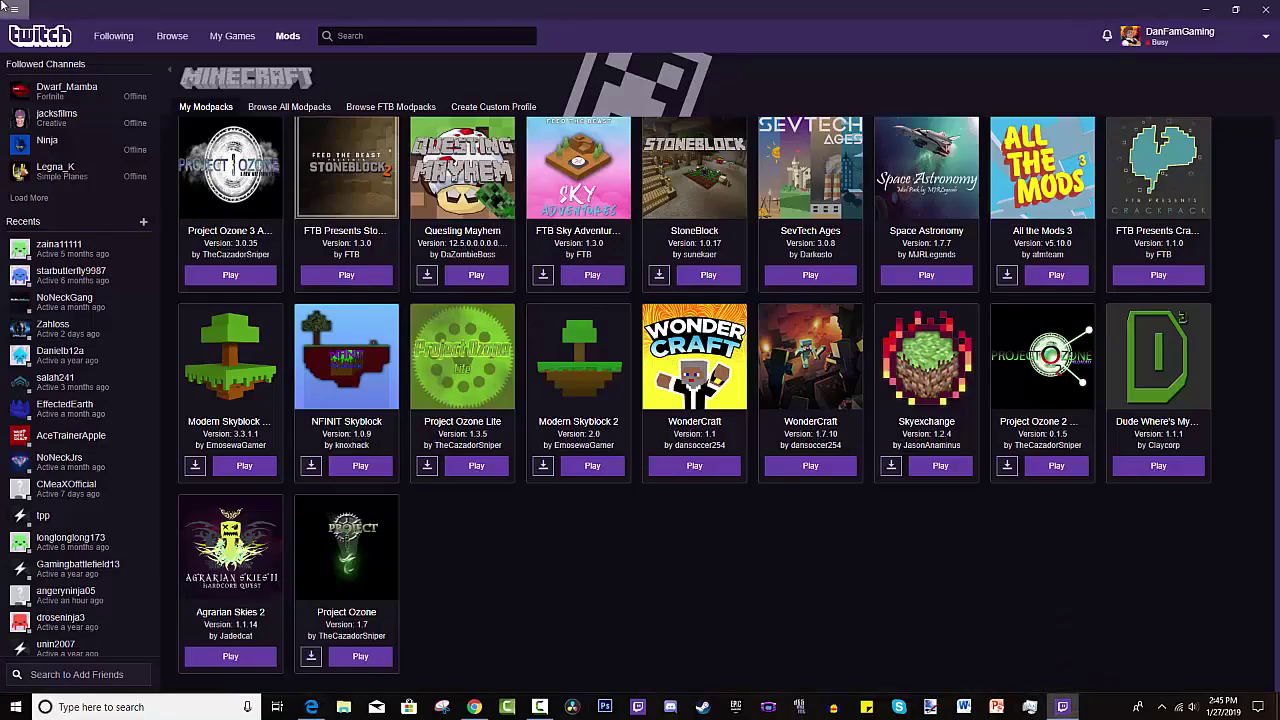
left_click(128, 37)
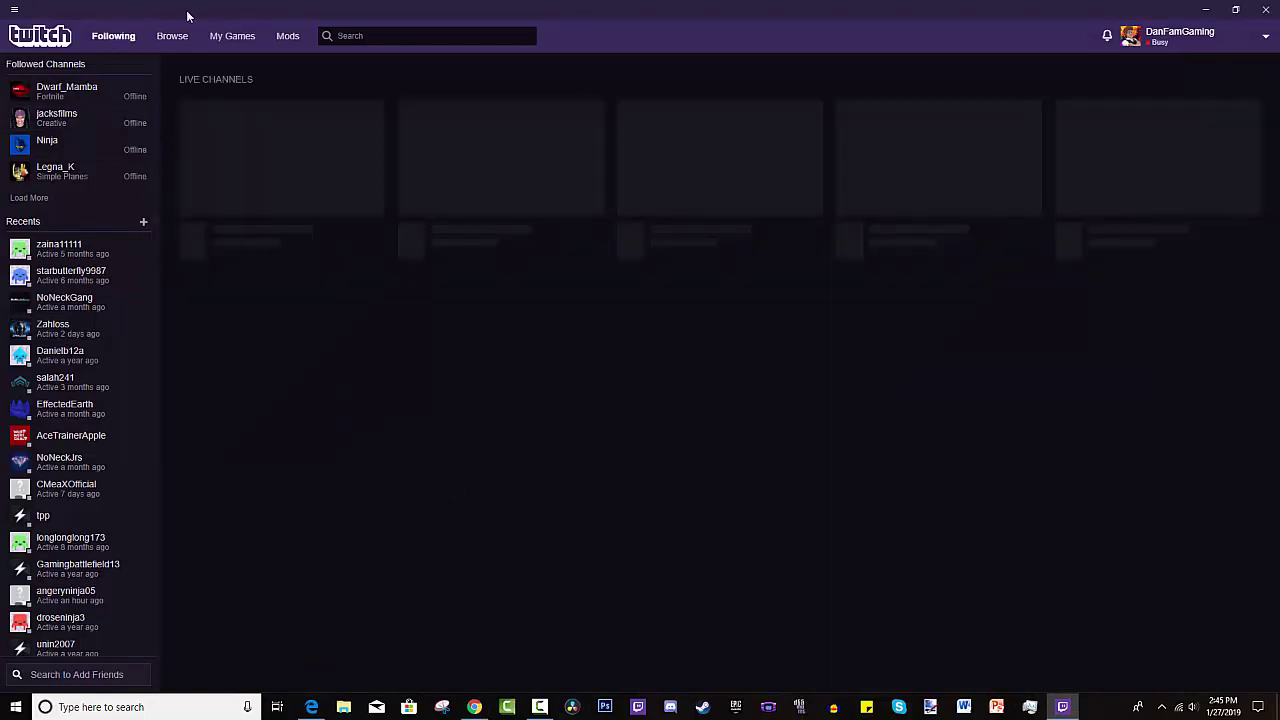
left_click(170, 40)
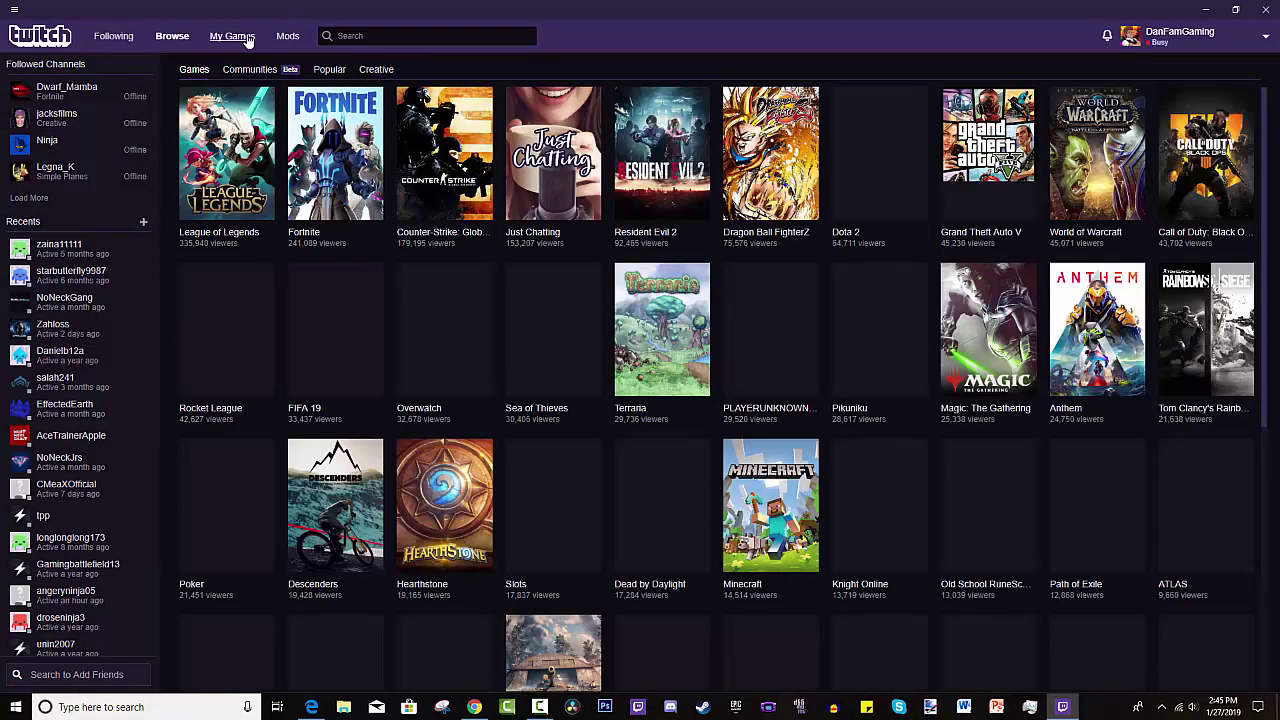
left_click(247, 38)
left_click(131, 36)
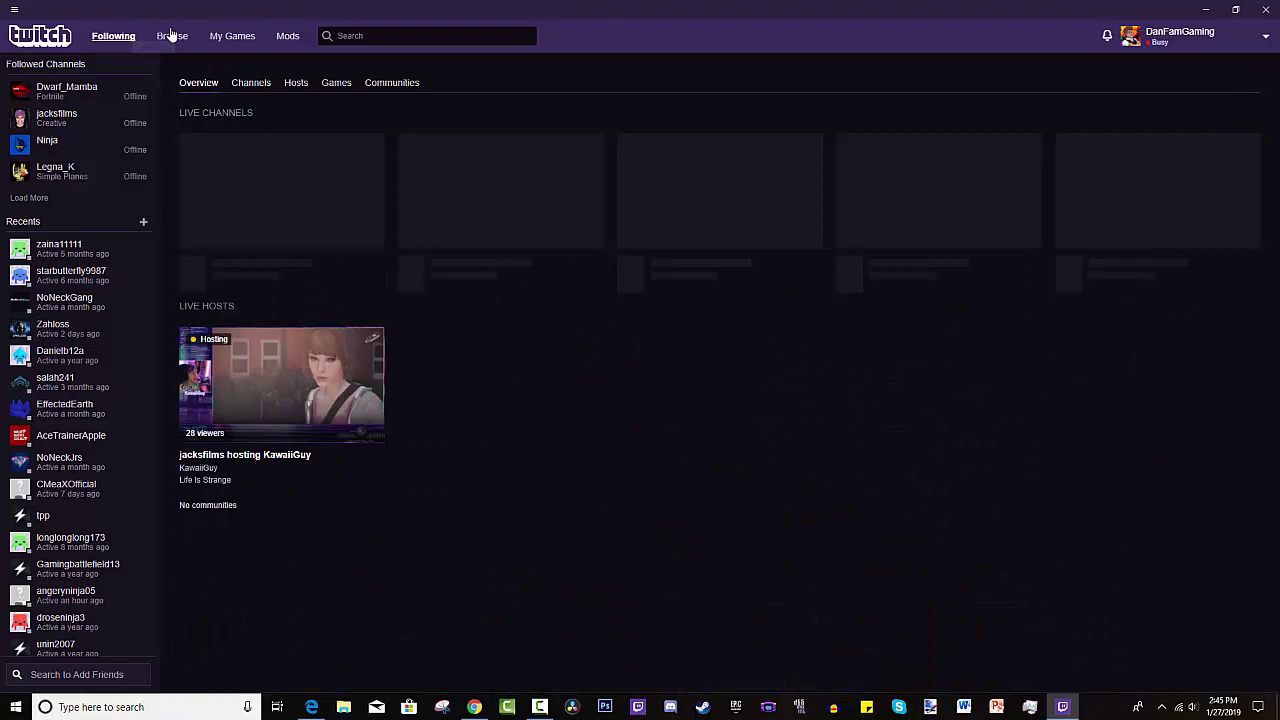
left_click(174, 37)
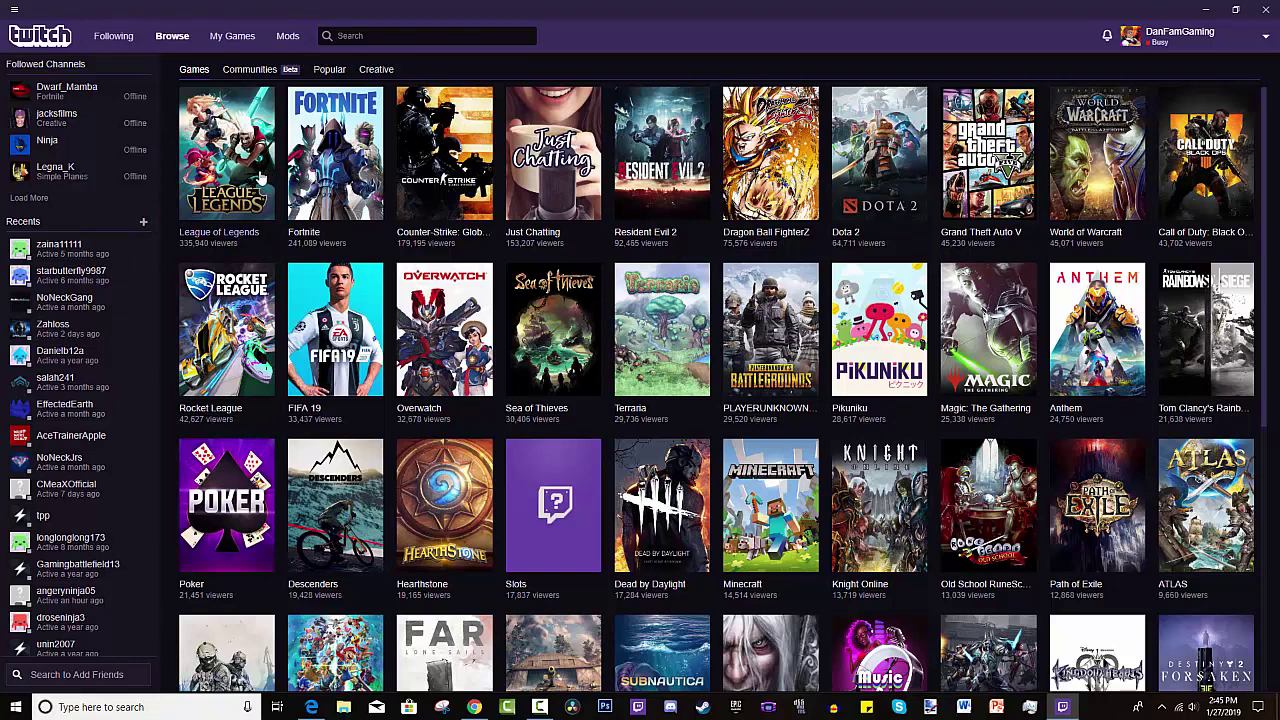
left_click(285, 38)
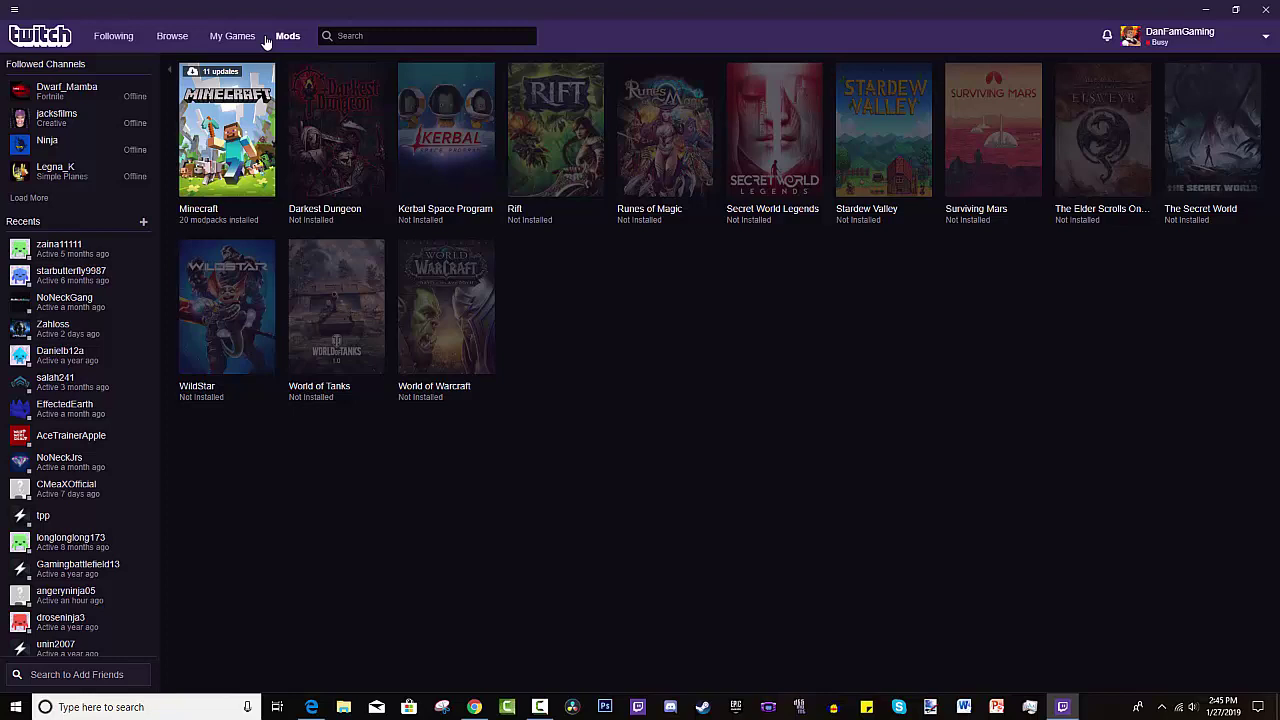
left_click(249, 46)
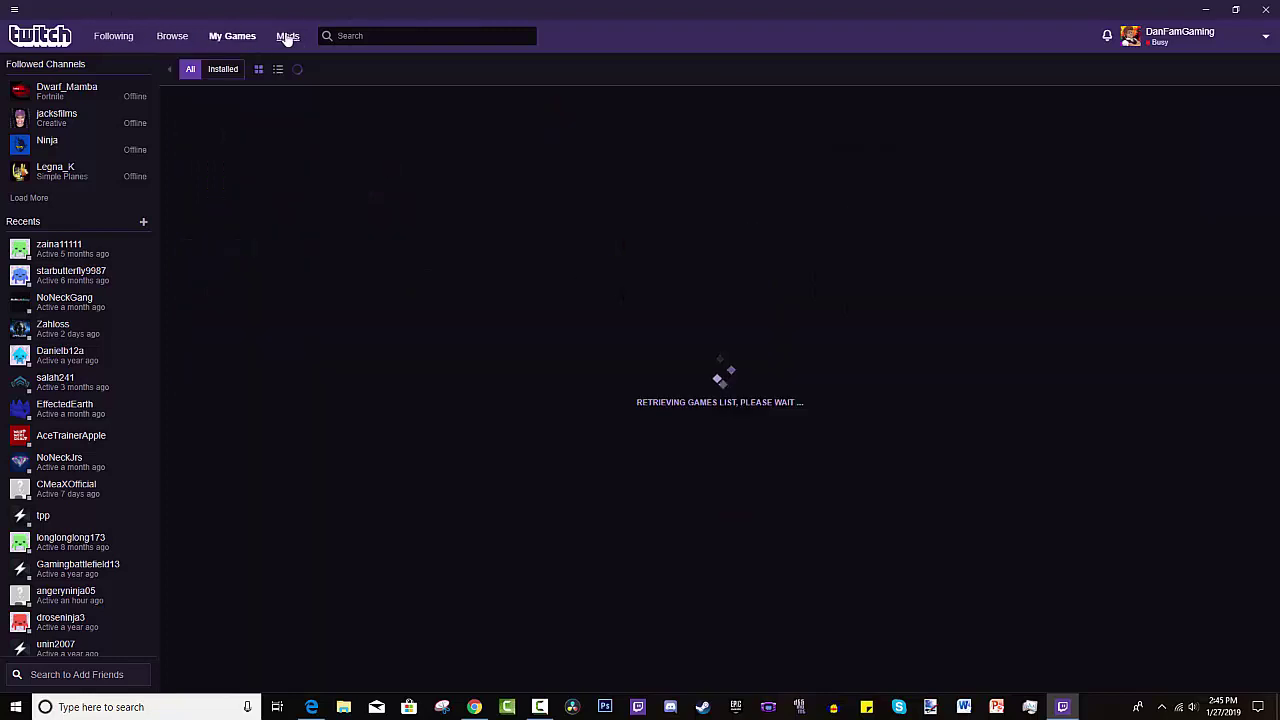
left_click(286, 38)
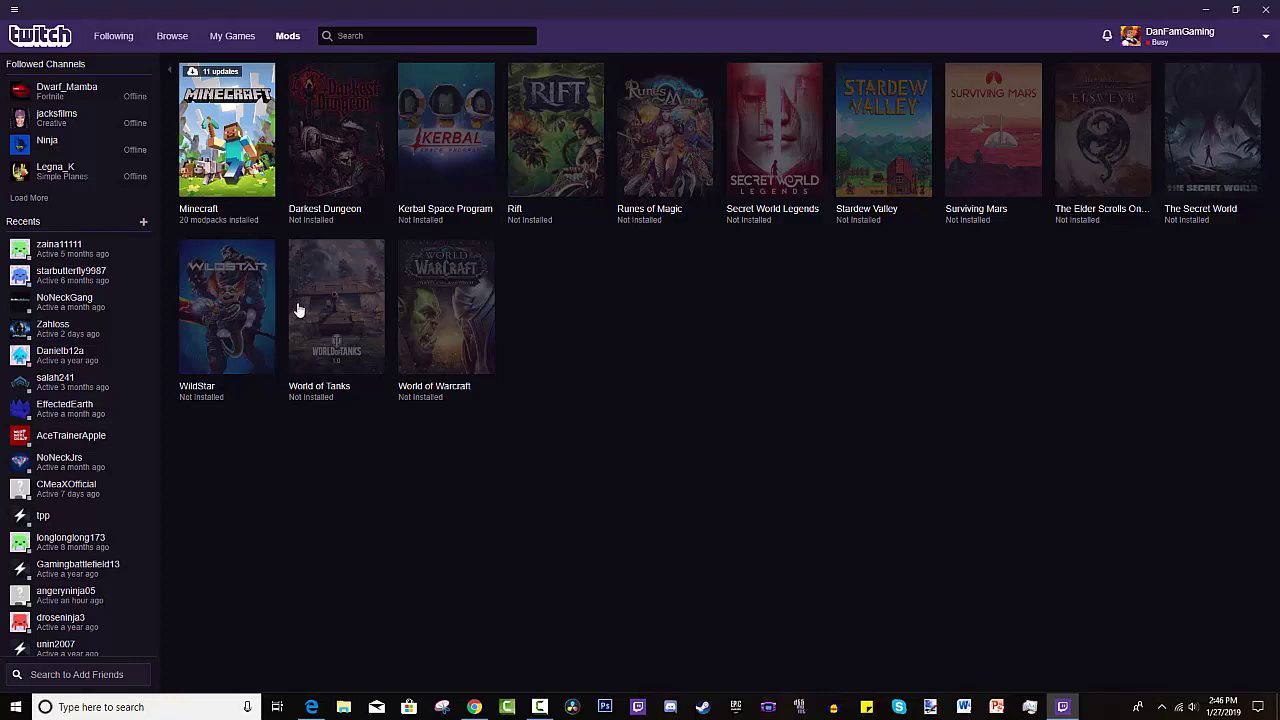
Open the Minecraft tile to see its installed modpacks, such as Project Ozone 3 and StoneBlock
left_click(200, 135)
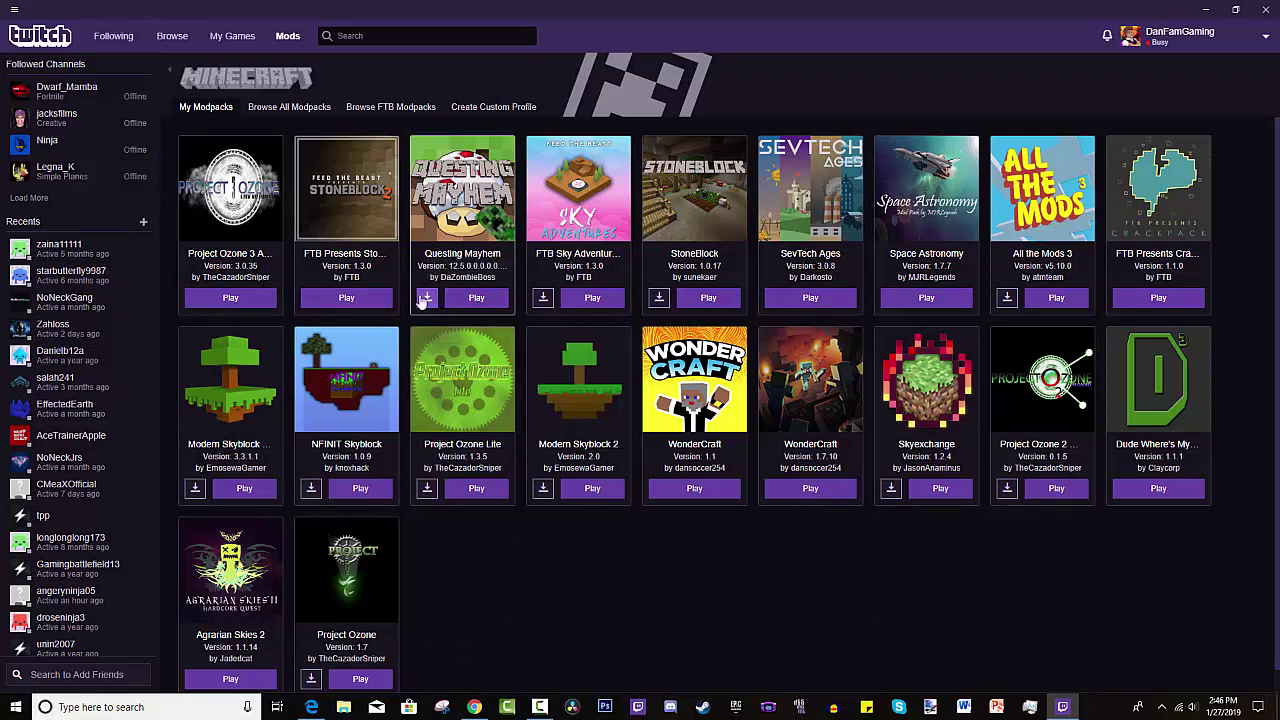
Look through Browse All Modpacks, Browse FTB Modpacks and Create Custom Profile for Minecraft
left_click(294, 108)
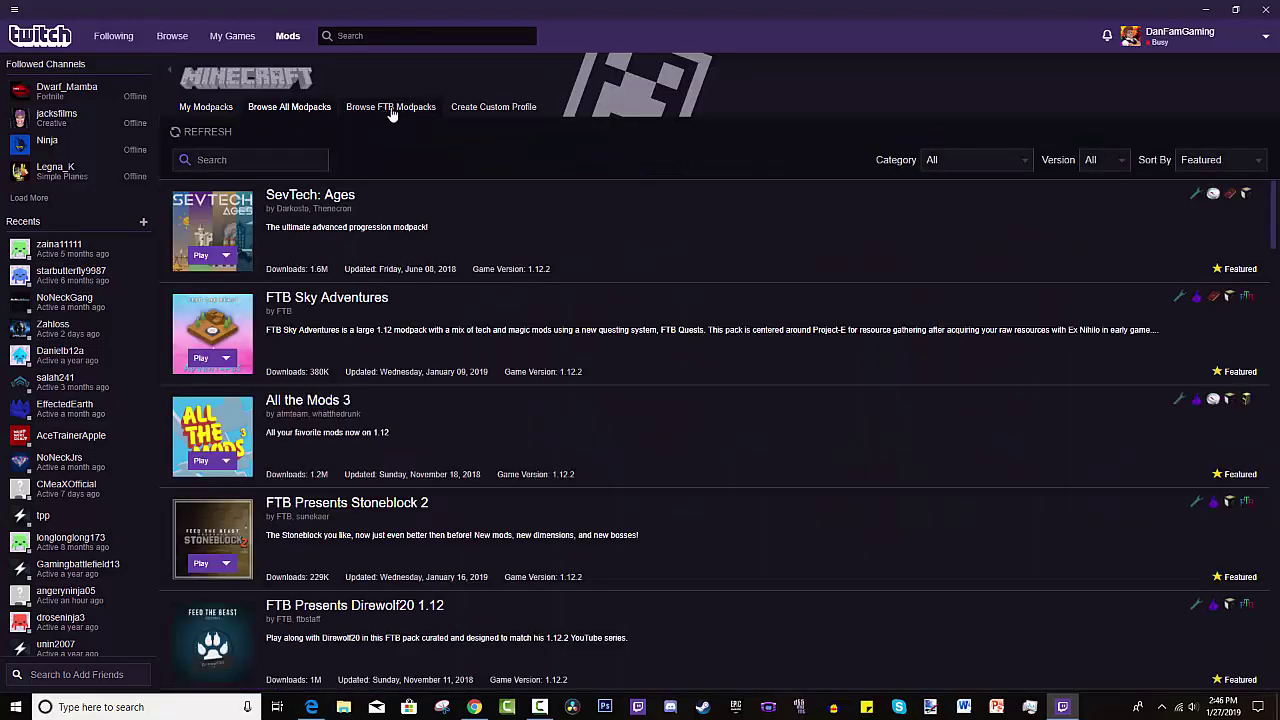
left_click(421, 110)
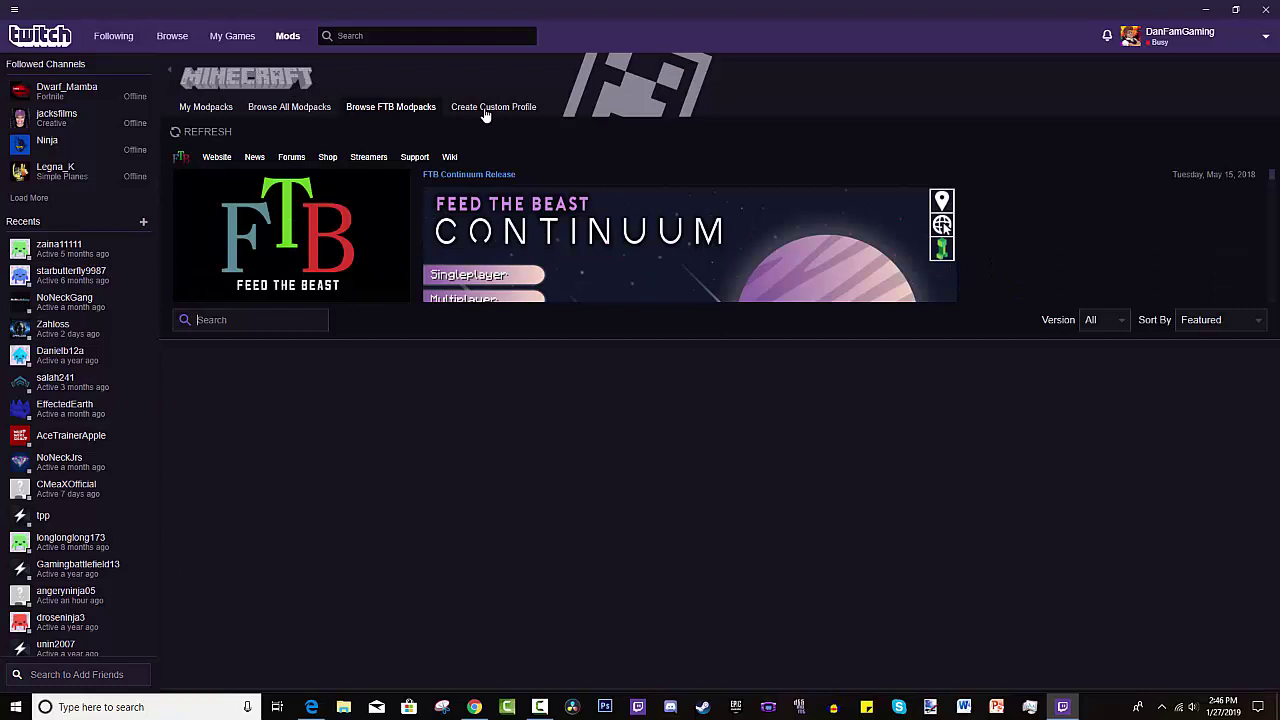
left_click(485, 110)
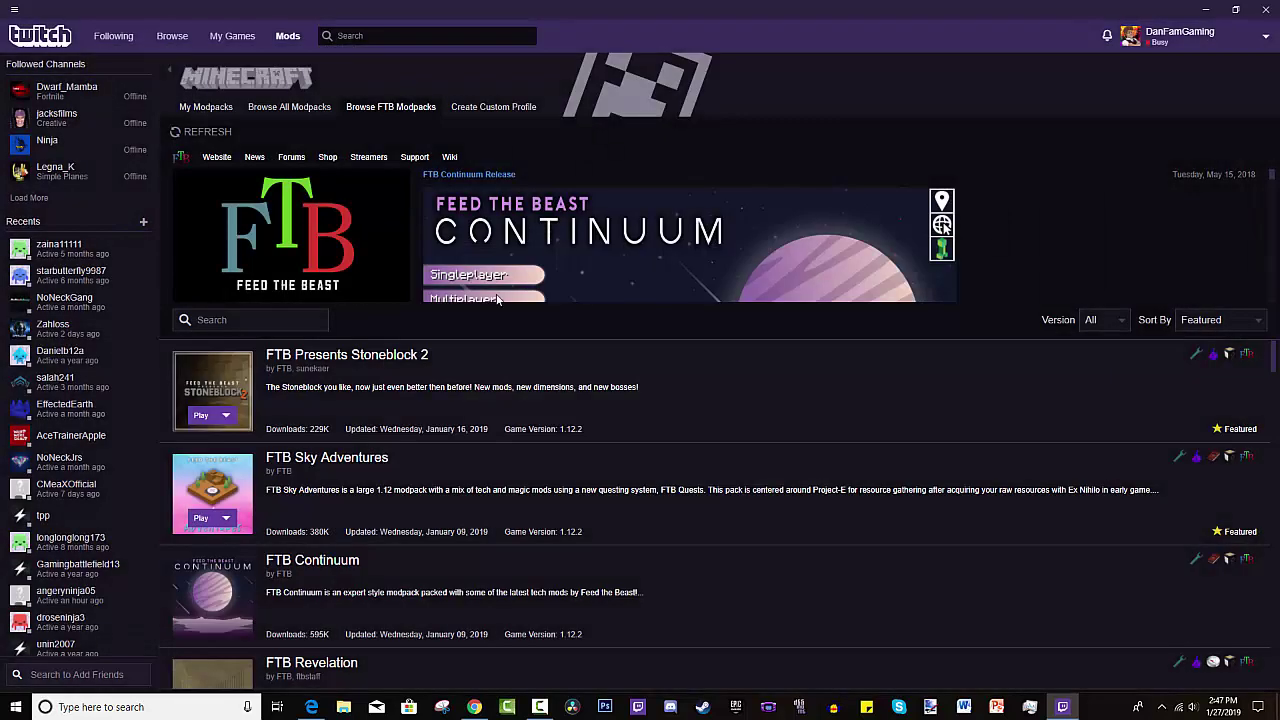
Search the full modpack catalogue for 'project', correcting the misspelling 'porject'
left_click(275, 110)
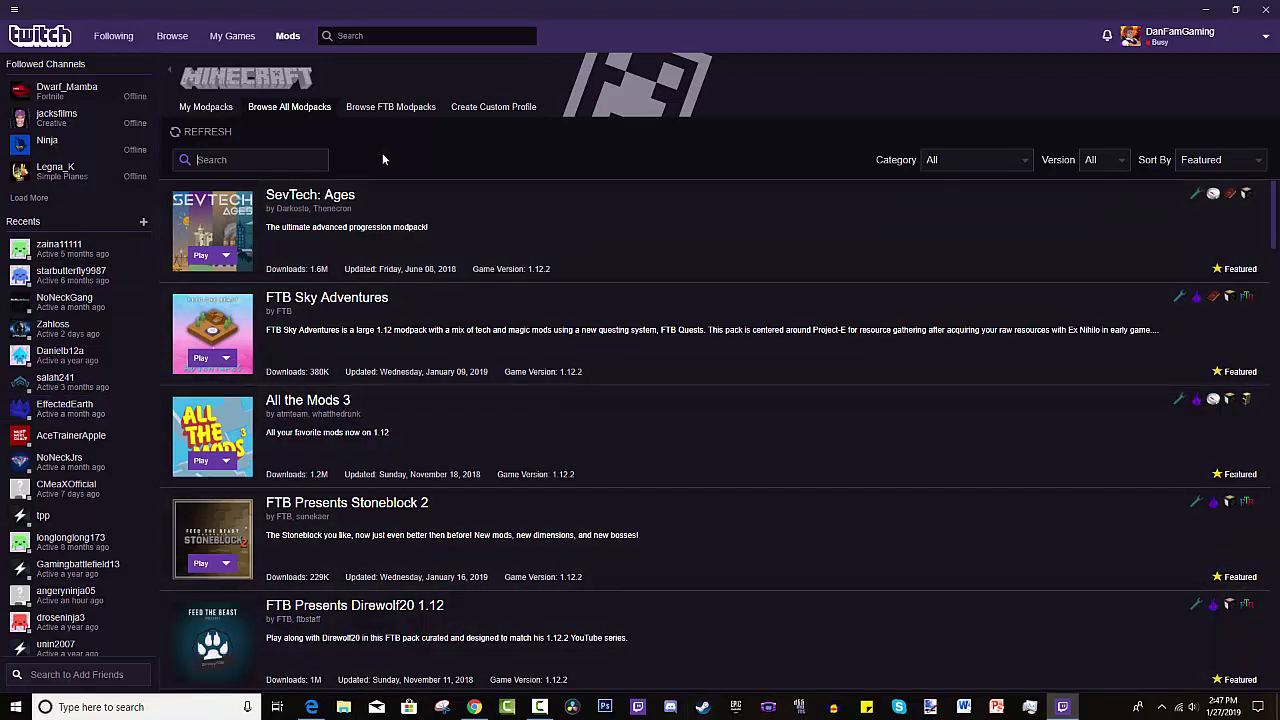
type("porject")
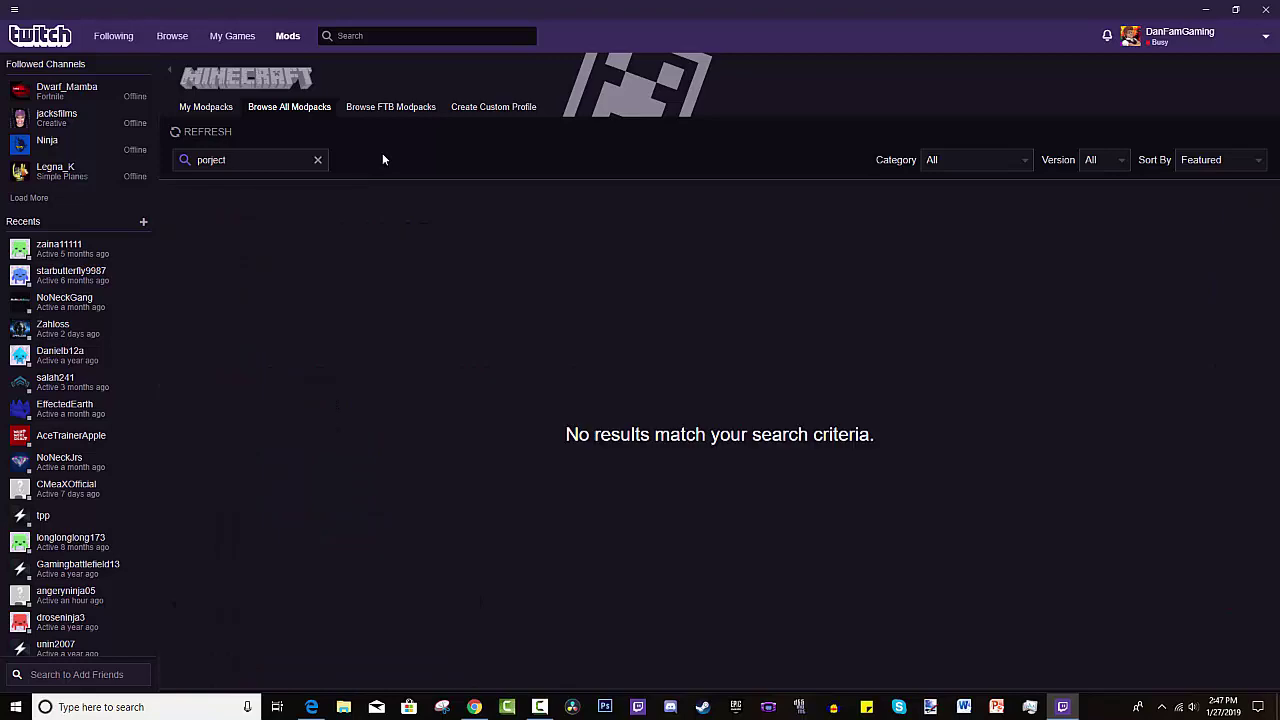
key("BackSpace")
key("BackSpace")
key("BackSpace")
key("BackSpace")
key("BackSpace")
type("oject")
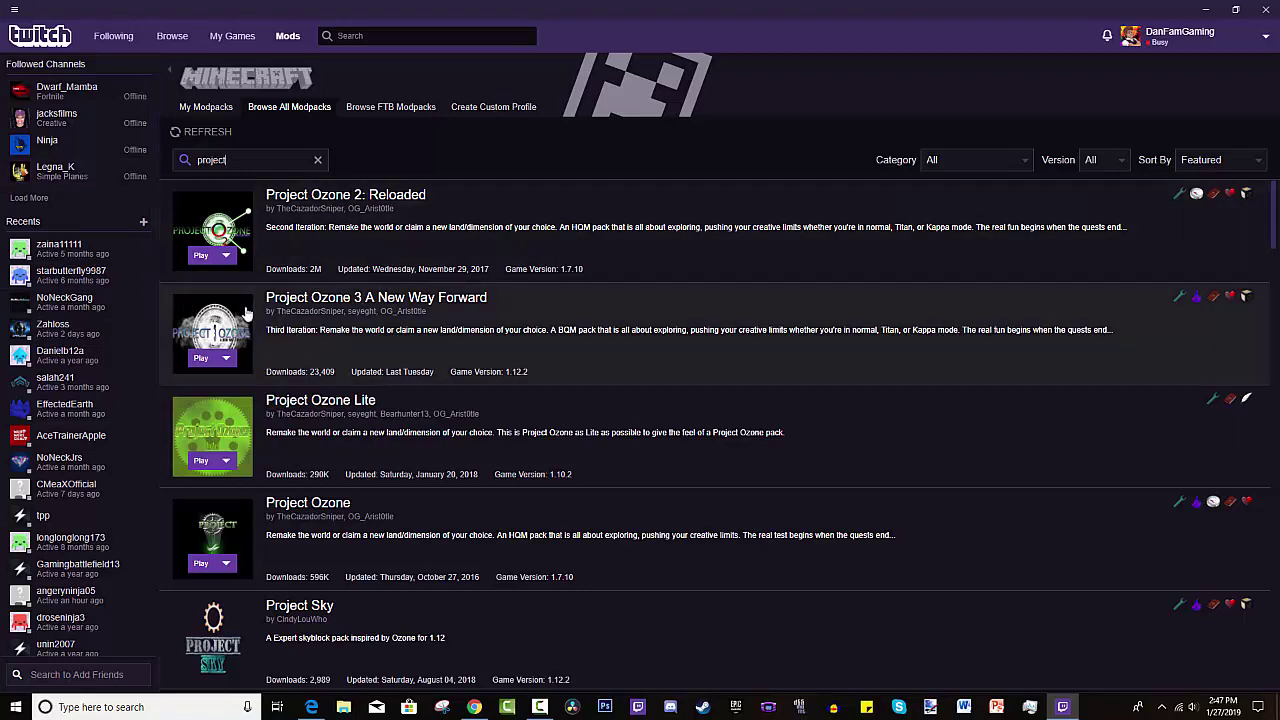
Scroll through the 'project' results, led by Project Ozone 2: Reloaded
scroll(400, 346, "down", 3)
scroll(600, 470, "down", 1)
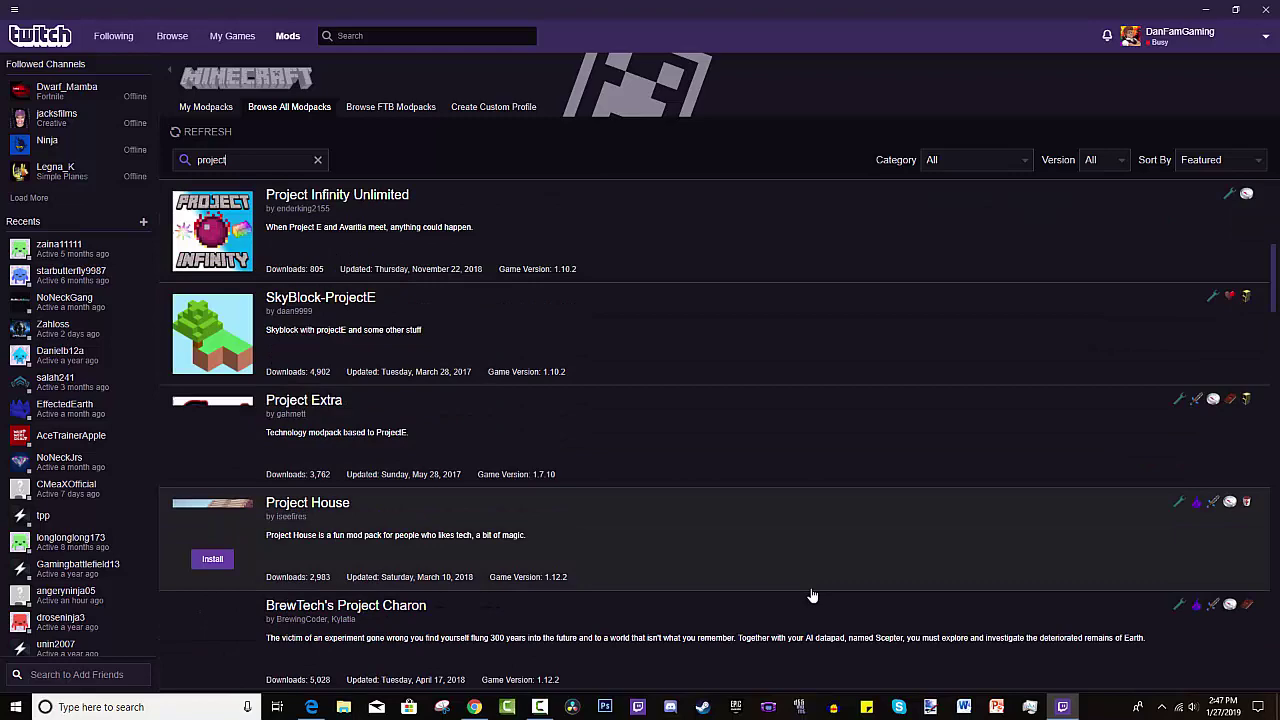
scroll(591, 537, "up", 2)
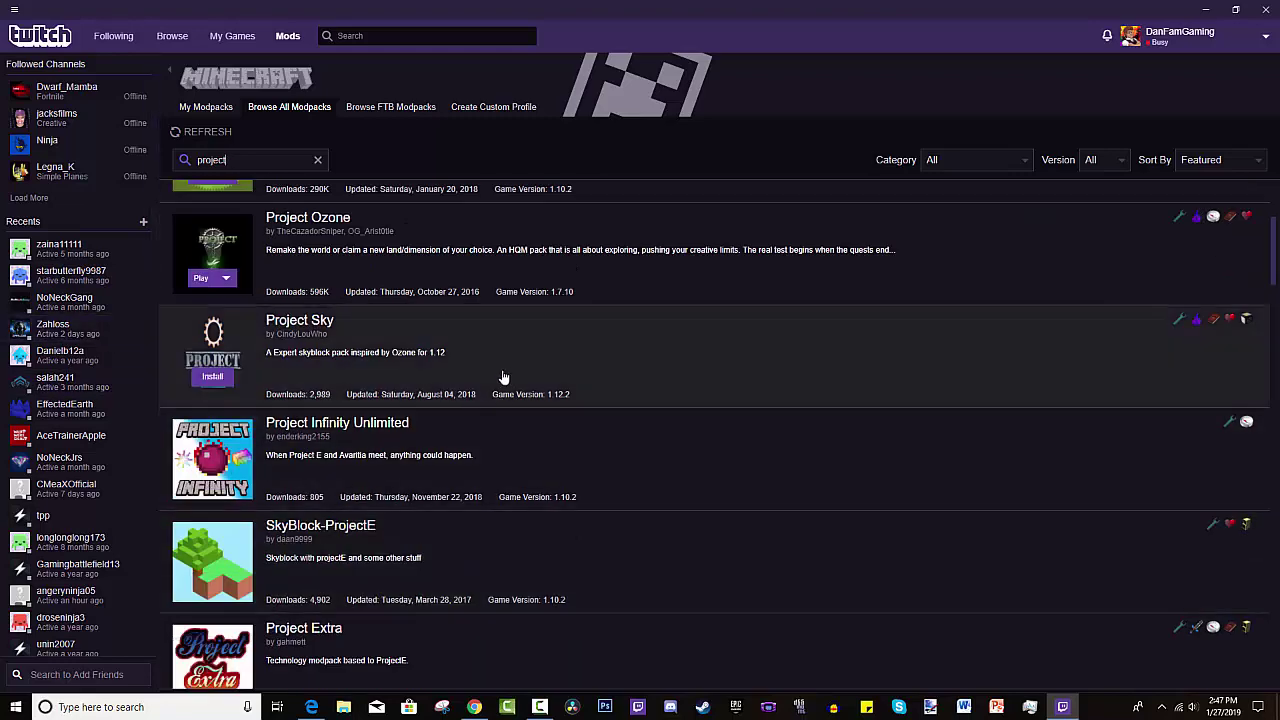
scroll(395, 420, "down", 1)
scroll(380, 428, "down", 3)
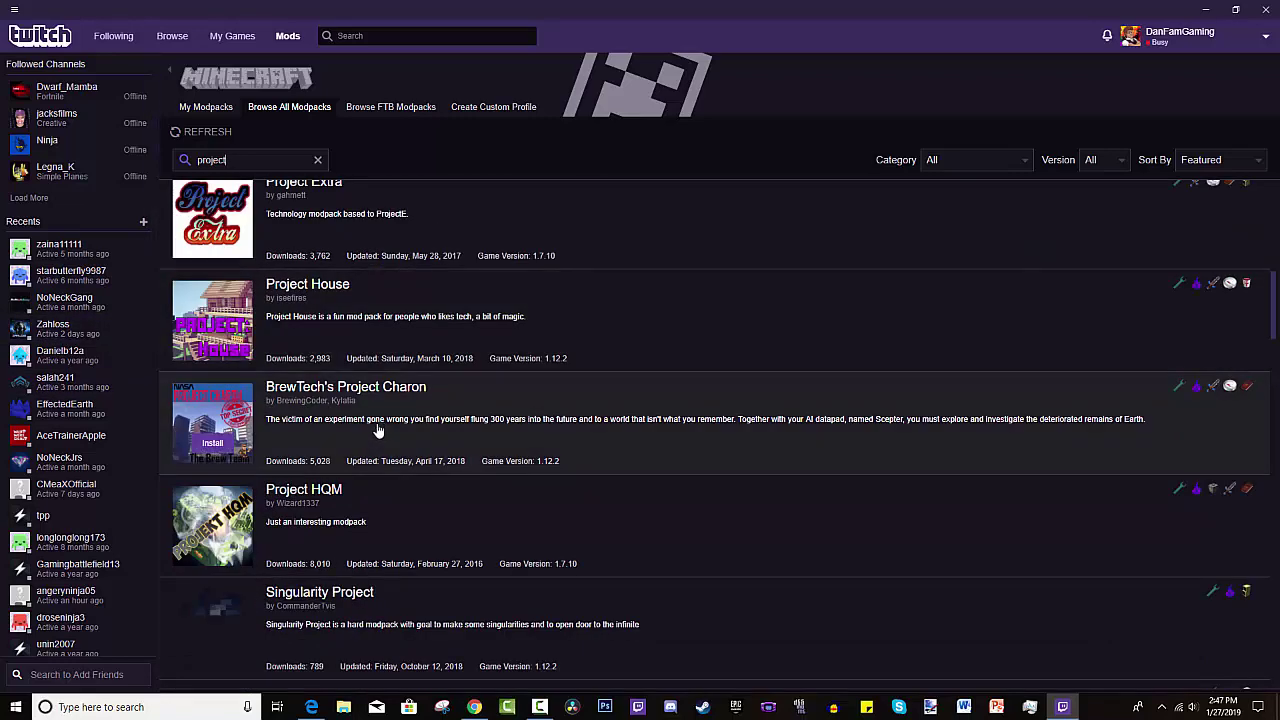
scroll(350, 440, "up", 6)
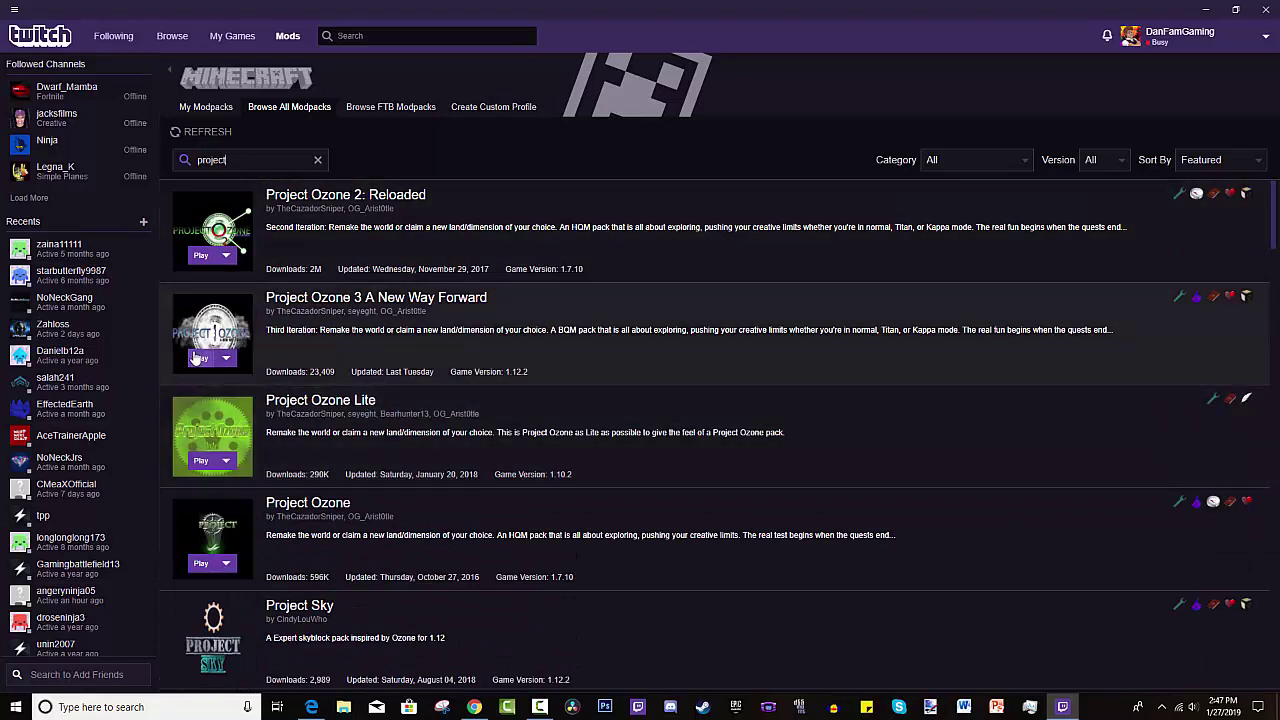
scroll(214, 450, "down", 1)
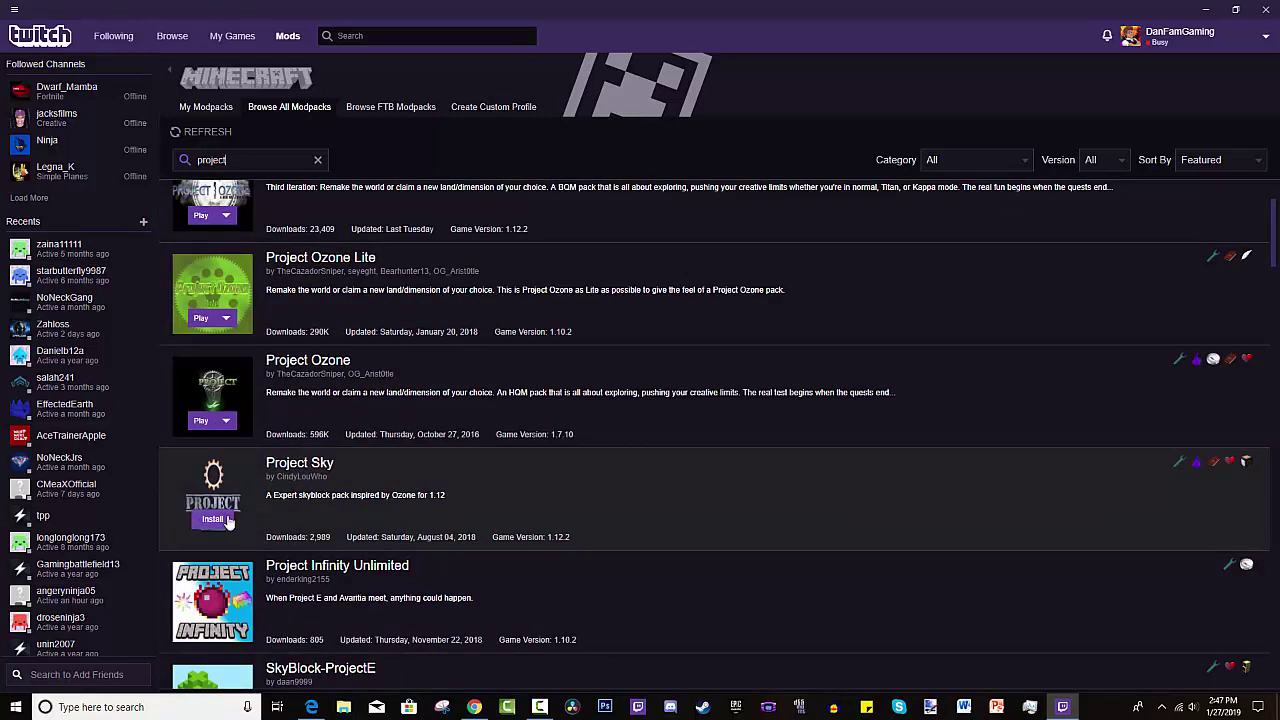
scroll(210, 522, "up", 1)
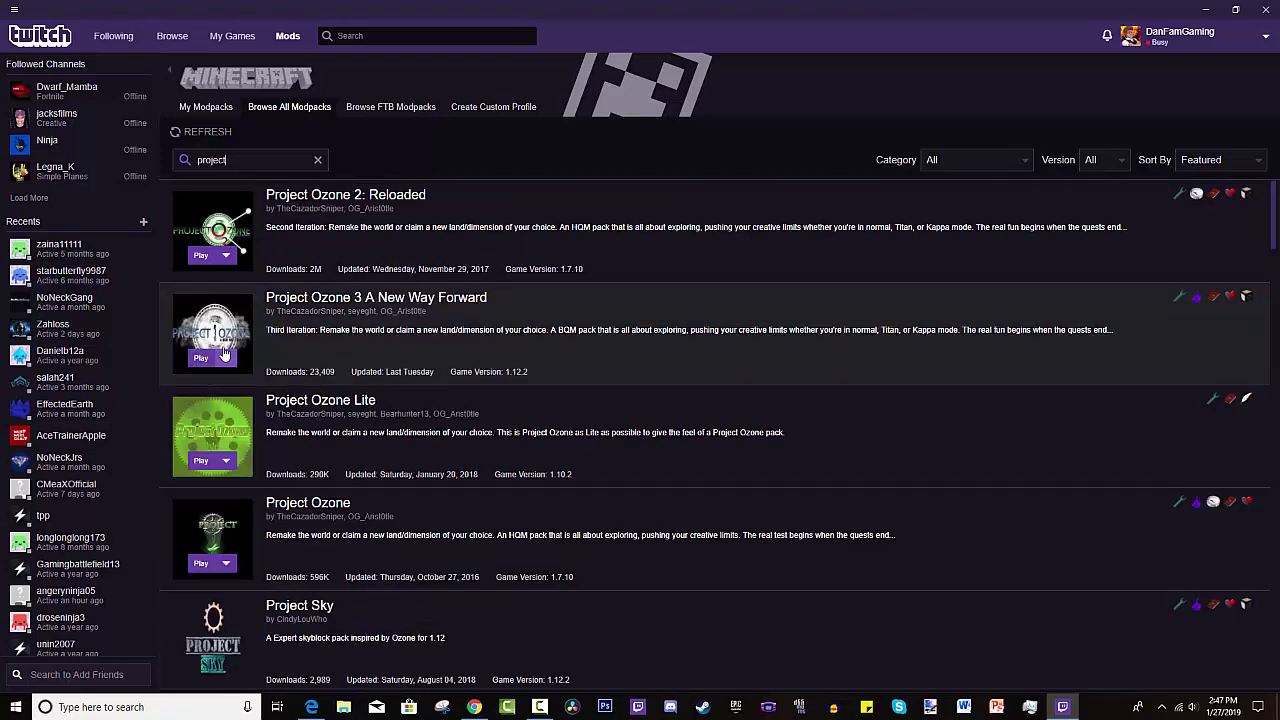
Return to the My Modpacks grid with Project Ozone 3 listed first
left_click(203, 107)
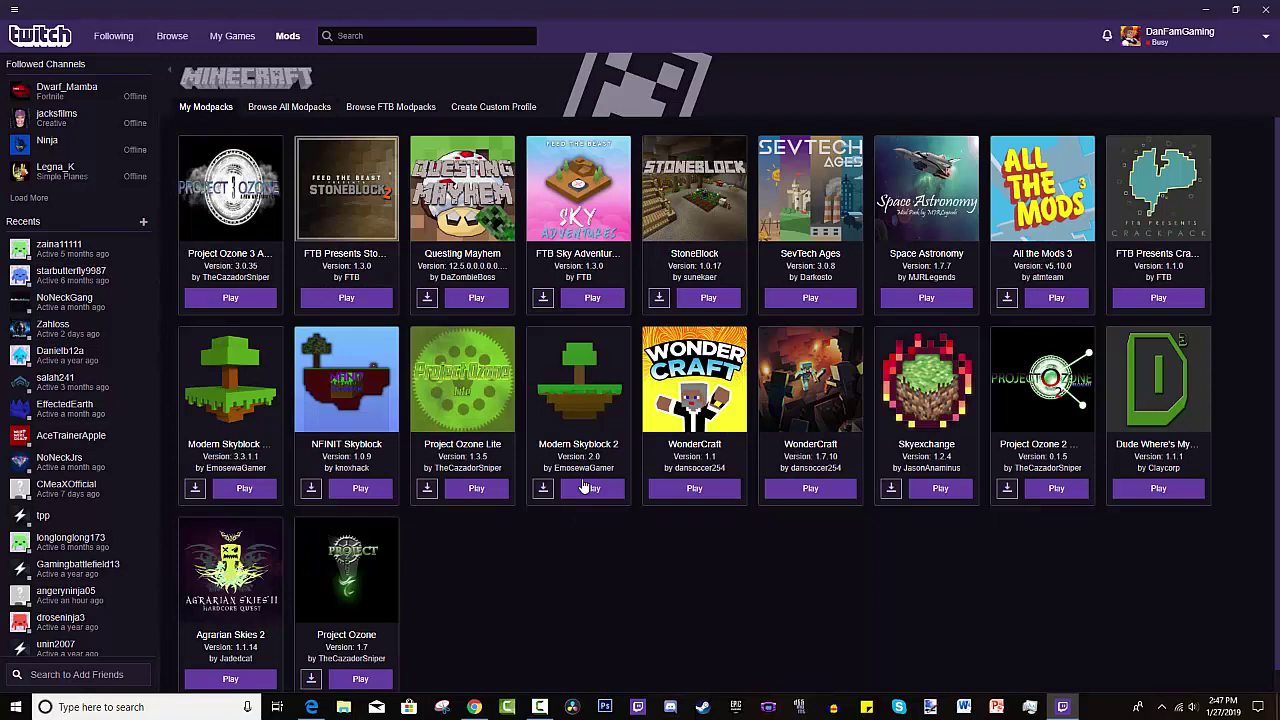